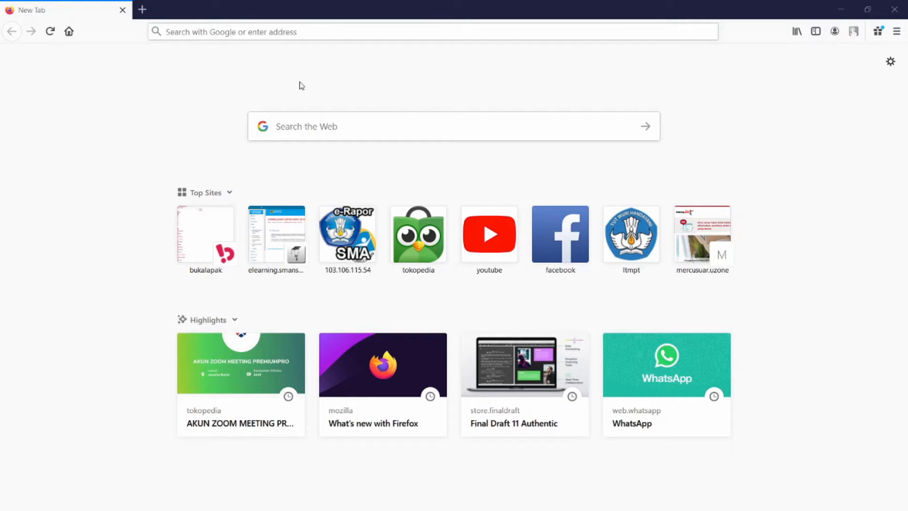
Open the website vote.smansa-bdl.sch.id.
{"action": "left_click", "coordinate": [300, 24]}
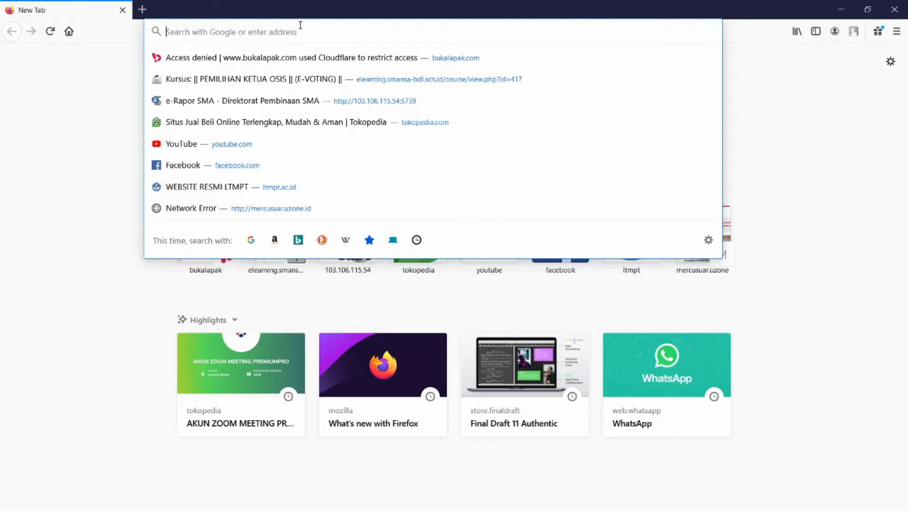
{"action": "type", "text": "vote"}
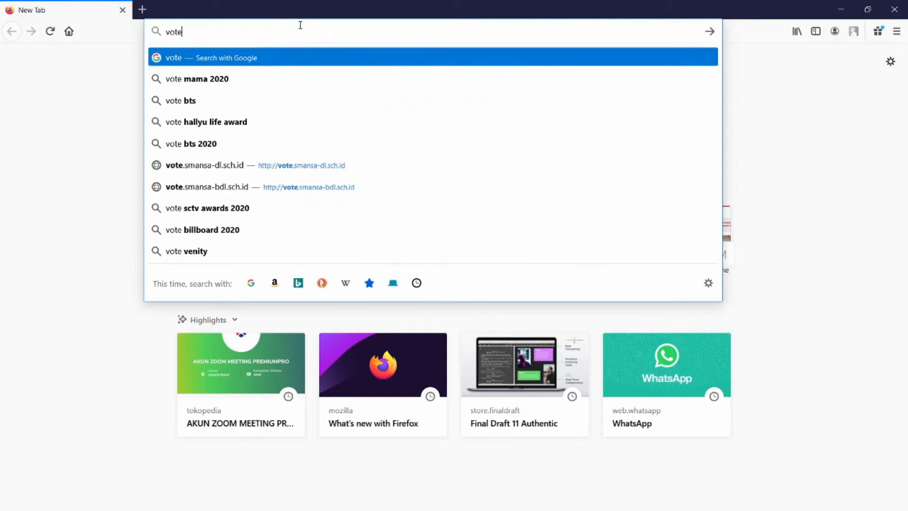
{"action": "type", "text": ".smansa"}
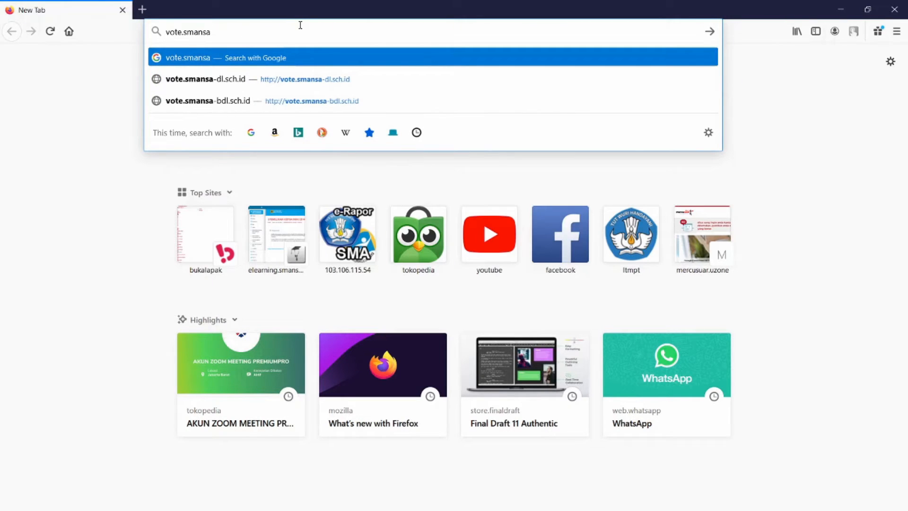
{"action": "type", "text": "-bdl"}
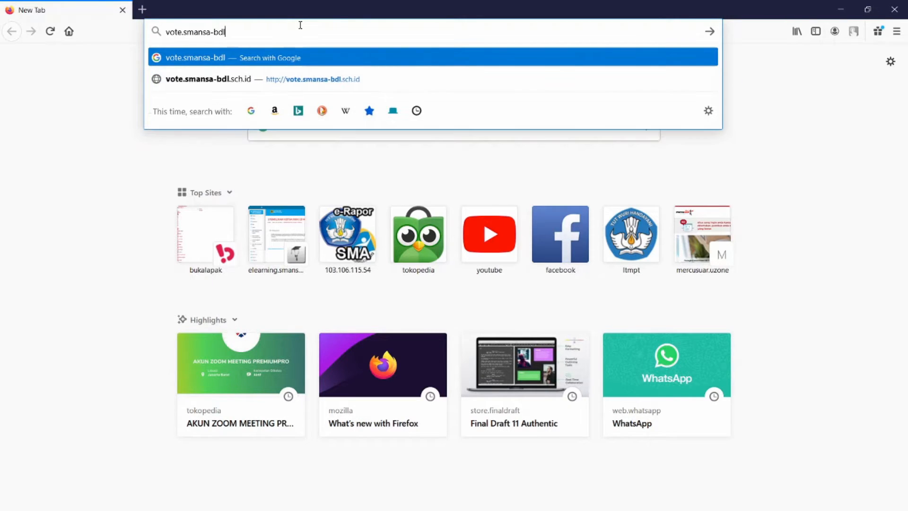
{"action": "type", "text": ".sch"}
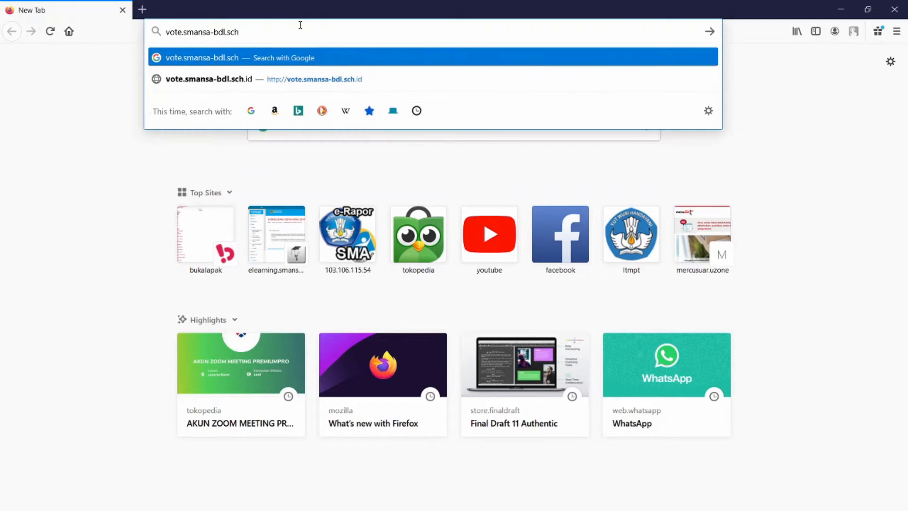
{"action": "type", "text": ".id"}
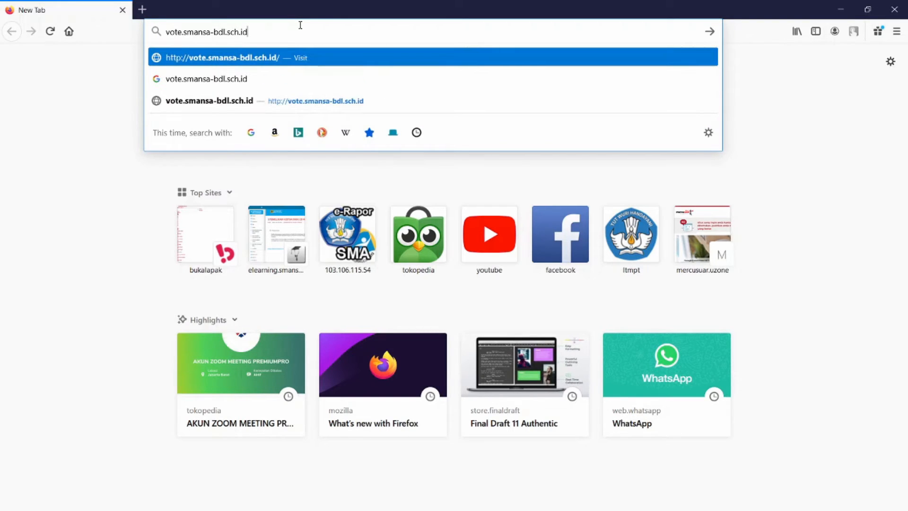
{"action": "left_click_drag", "start_coordinate": [248, 30], "coordinate": [165, 30]}
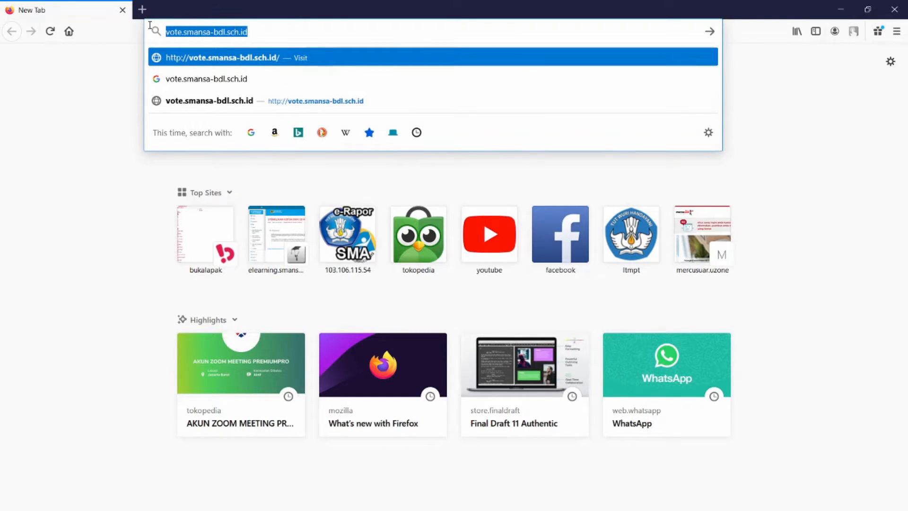
{"action": "left_click", "coordinate": [282, 29]}
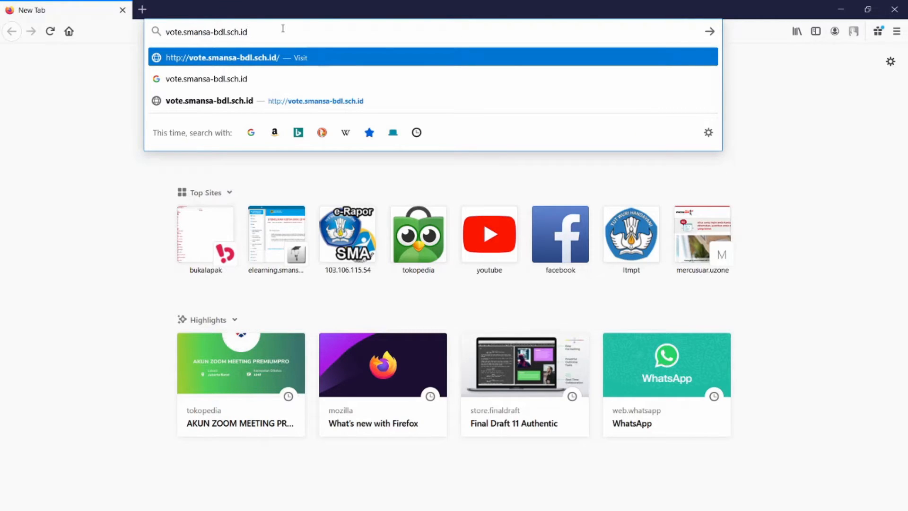
{"action": "key", "text": "Return"}
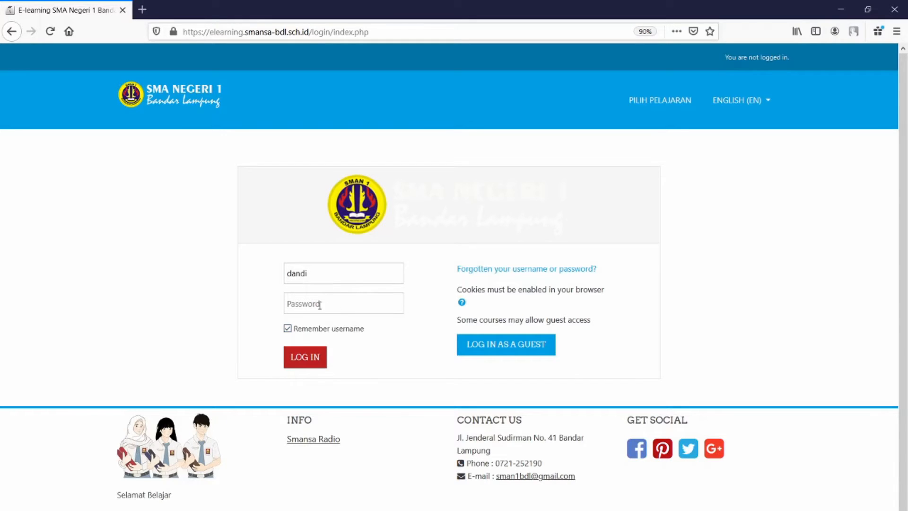
Turn off remembering the username and replace the prefilled username with the voter's own username.
{"action": "left_click", "coordinate": [291, 331]}
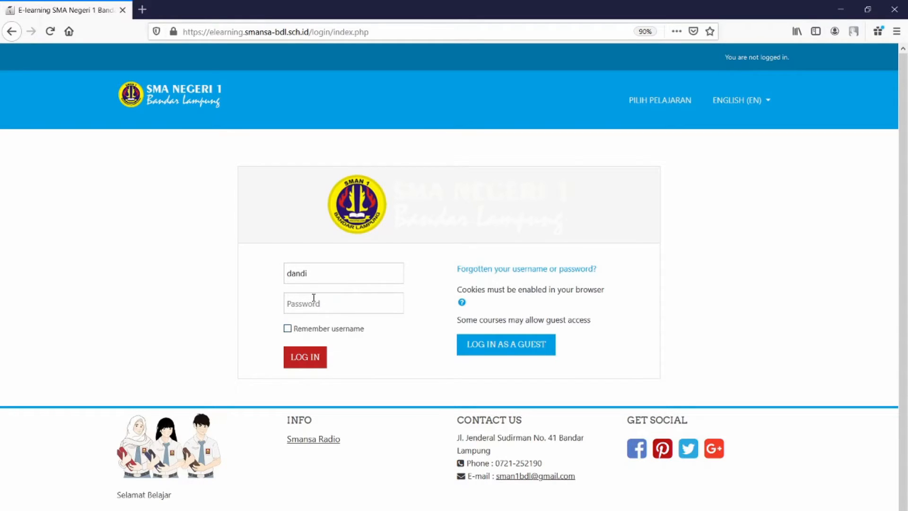
{"action": "left_click", "coordinate": [332, 274]}
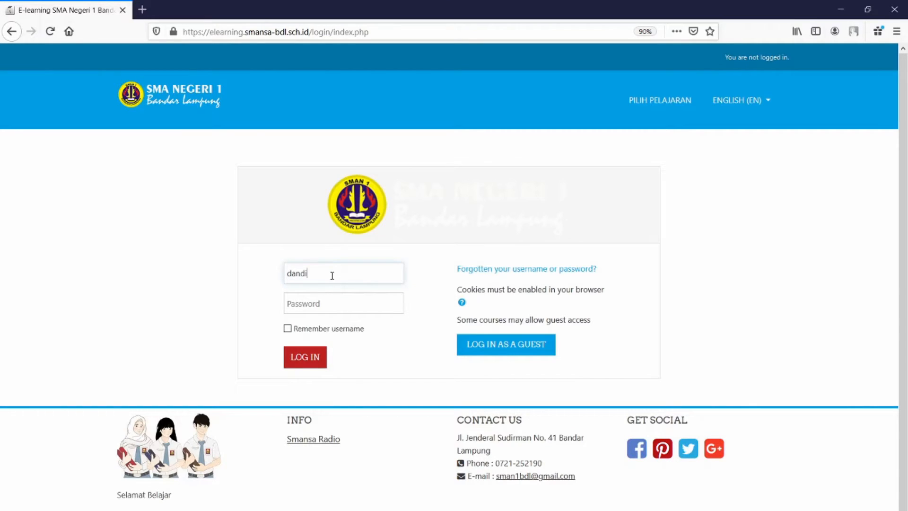
{"action": "key", "text": "BackSpace"}
{"action": "key", "text": "BackSpace"}
{"action": "key", "text": "BackSpace"}
{"action": "key", "text": "BackSpace"}
{"action": "key", "text": "BackSpace"}
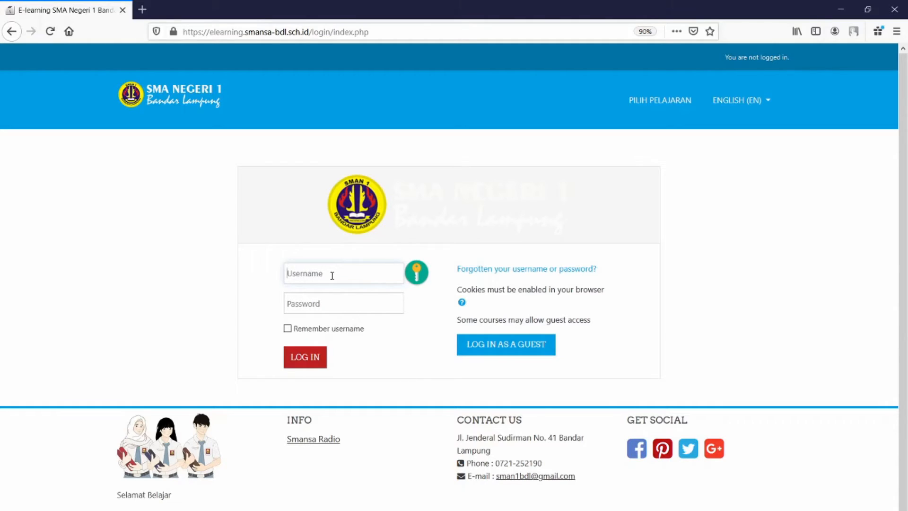
{"action": "type", "text": "baron"}
{"action": "key", "text": "Tab"}
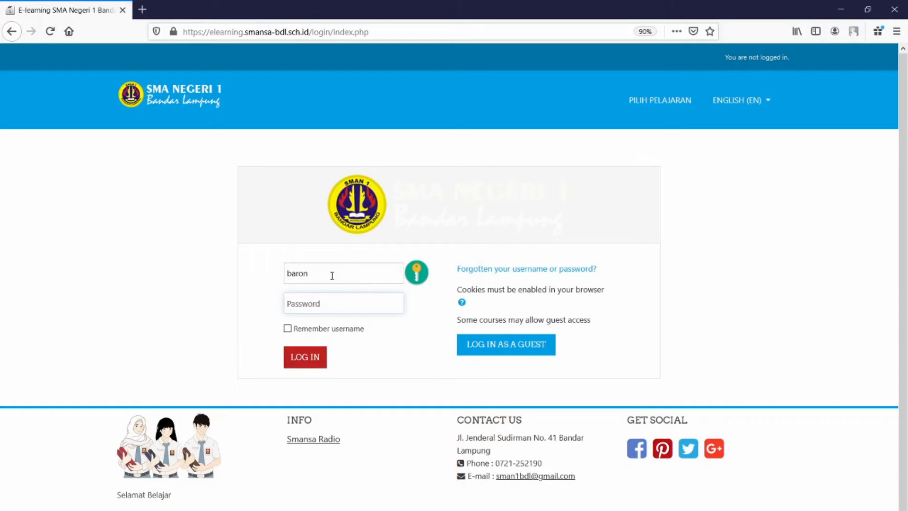
Enter the account password and log in to the e-learning site.
{"action": "type", "text": "•••••"}
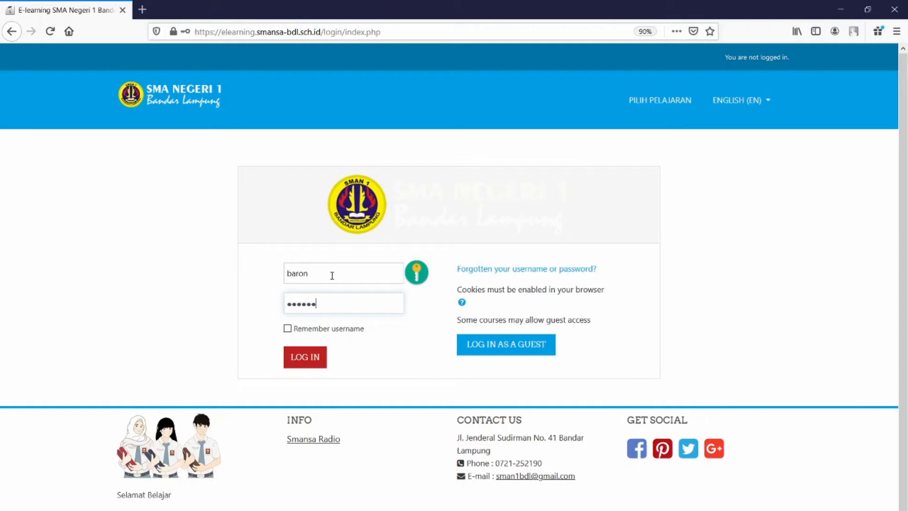
{"action": "type", "text": "•••••"}
{"action": "left_click", "coordinate": [309, 357]}
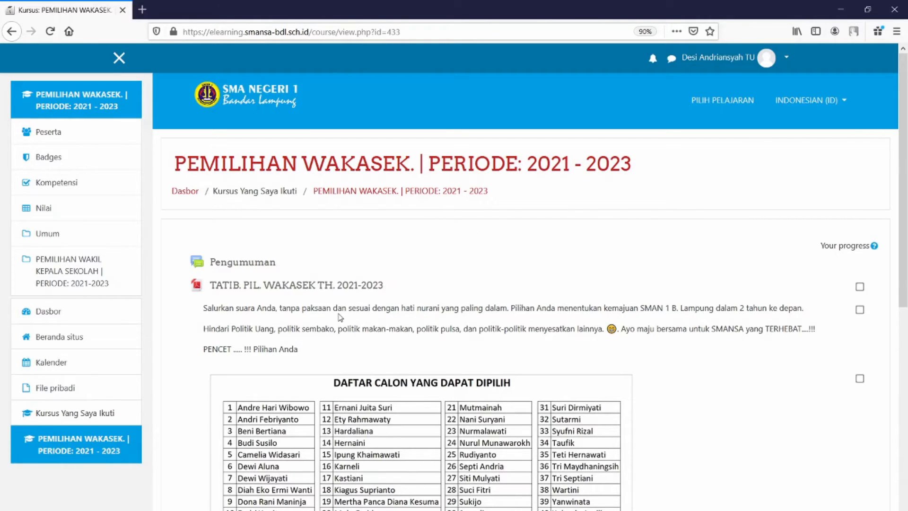
Review the candidate list and voting stages, open VOTING | PERCOBAAN and start answering its questions.
{"action": "scroll", "coordinate": [339, 317], "scroll_direction": "down", "scroll_amount": 3}
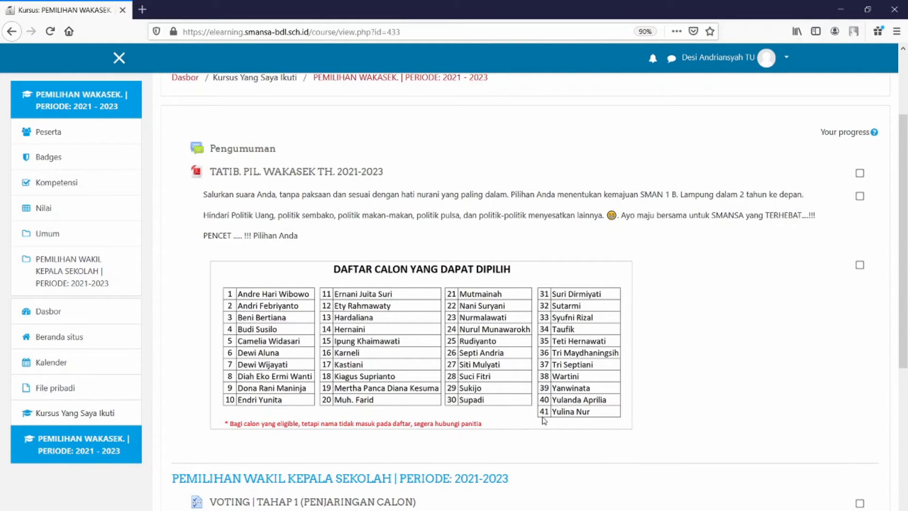
{"action": "scroll", "coordinate": [543, 419], "scroll_direction": "down", "scroll_amount": 5}
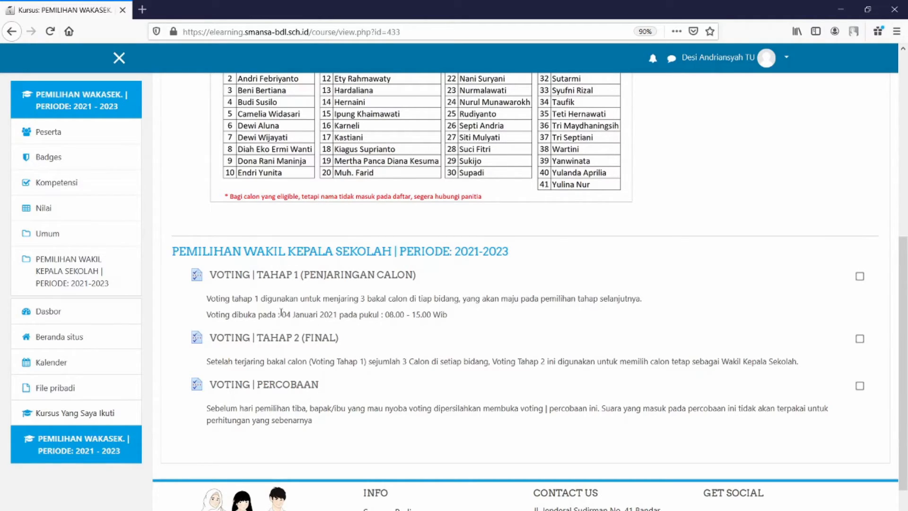
{"action": "left_click_drag", "start_coordinate": [280, 313], "coordinate": [286, 314]}
{"action": "left_click", "coordinate": [237, 386]}
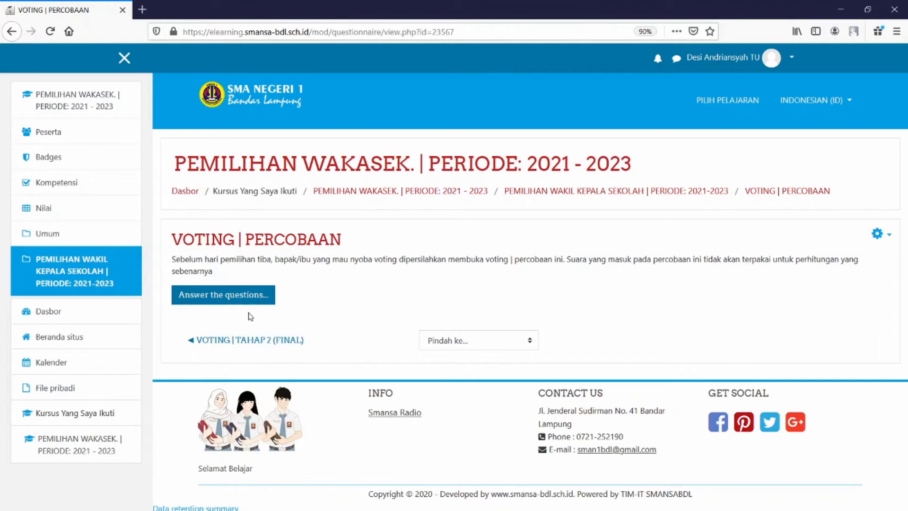
{"action": "left_click", "coordinate": [223, 295]}
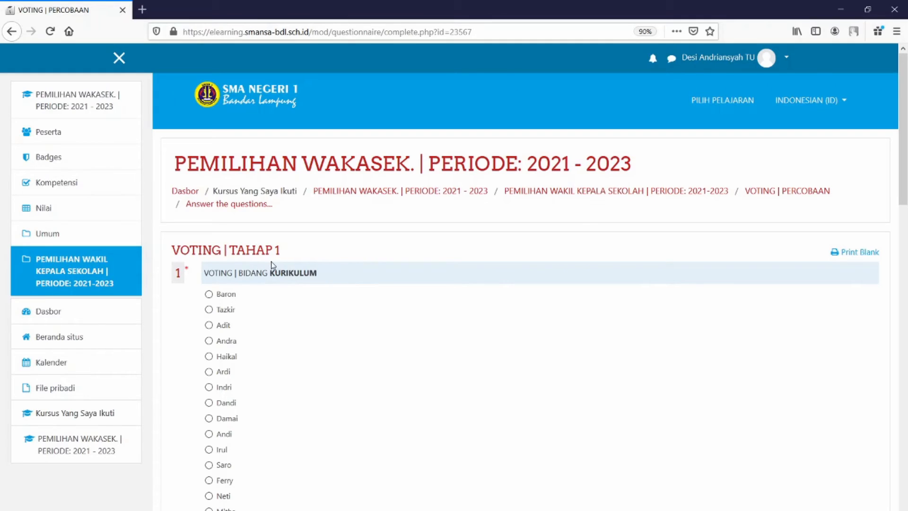
Choose the sixth candidate for question 1, BIDANG KURIKULUM.
{"action": "scroll", "coordinate": [236, 236], "scroll_direction": "down", "scroll_amount": 2}
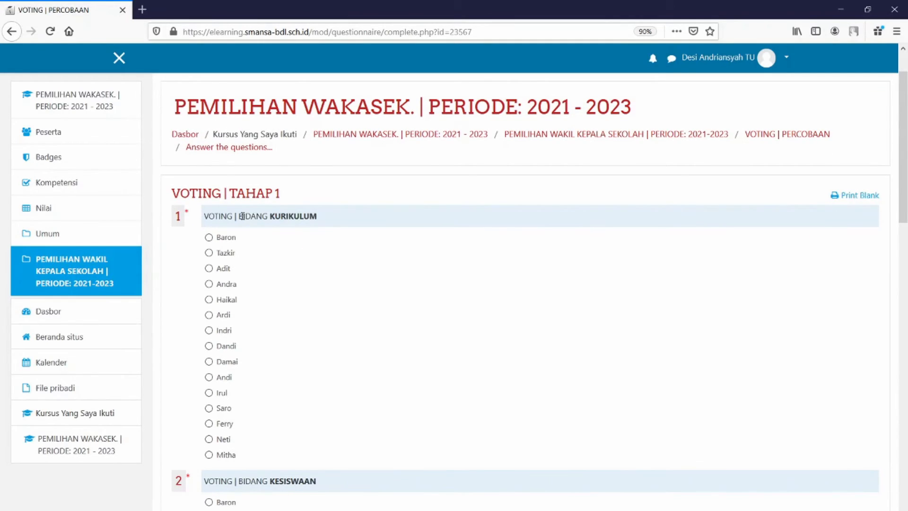
{"action": "left_click_drag", "start_coordinate": [242, 215], "coordinate": [312, 214]}
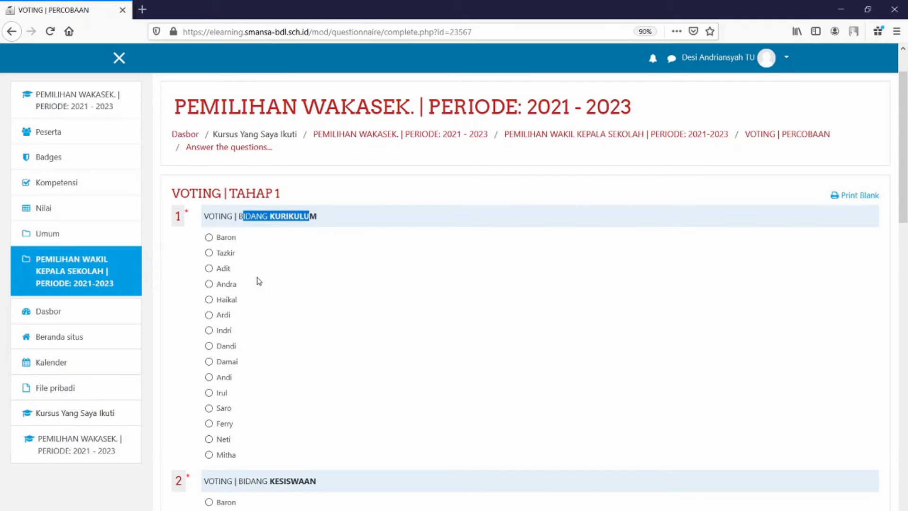
{"action": "left_click", "coordinate": [308, 290]}
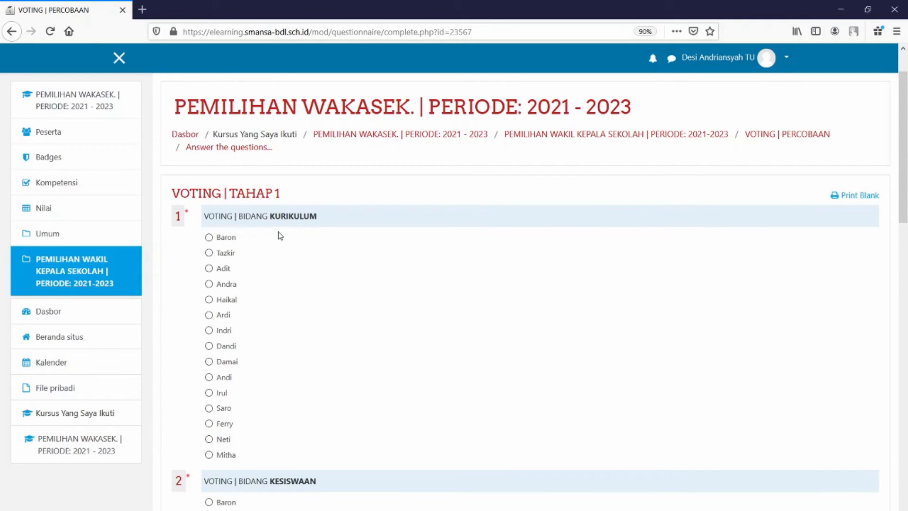
{"action": "left_click", "coordinate": [209, 315]}
Choose the ninth candidate for question 2, BIDANG KESISWAAN.
{"action": "scroll", "coordinate": [292, 321], "scroll_direction": "down", "scroll_amount": 1}
{"action": "scroll", "coordinate": [292, 321], "scroll_direction": "down", "scroll_amount": 2}
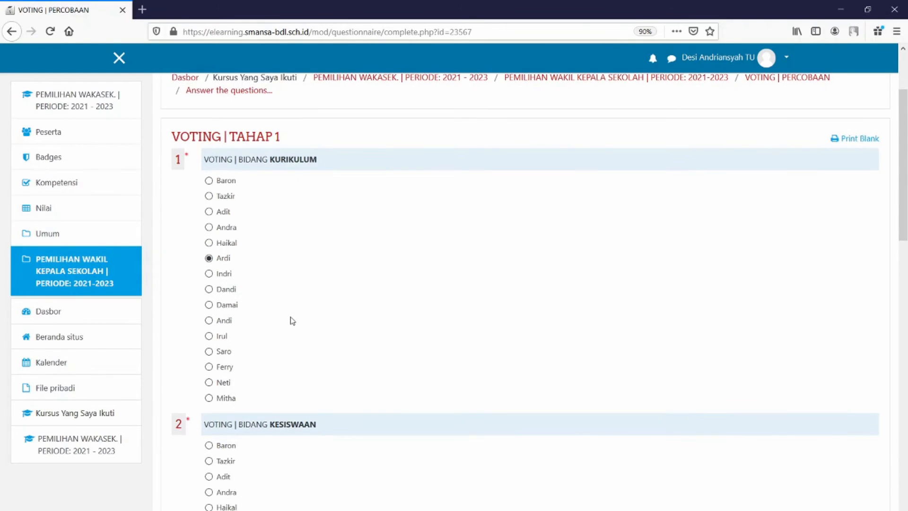
{"action": "scroll", "coordinate": [292, 321], "scroll_direction": "down", "scroll_amount": 3}
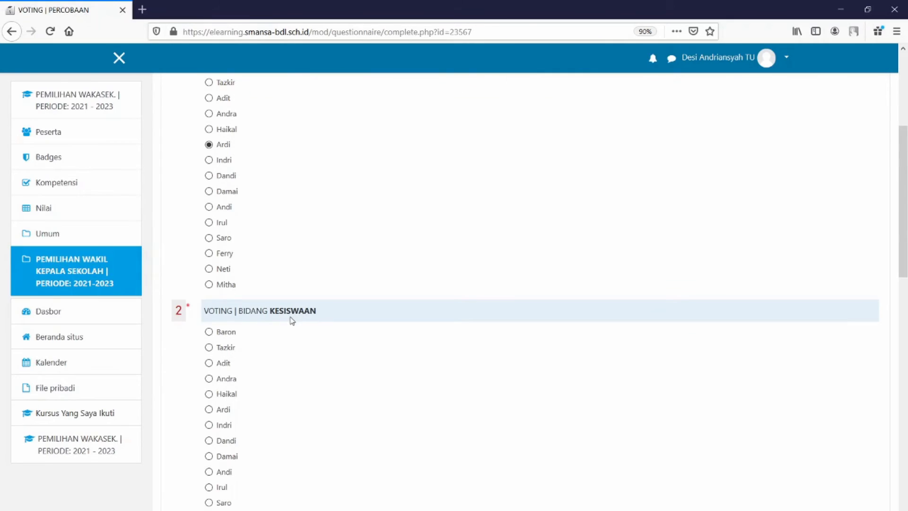
{"action": "scroll", "coordinate": [292, 321], "scroll_direction": "down", "scroll_amount": 3}
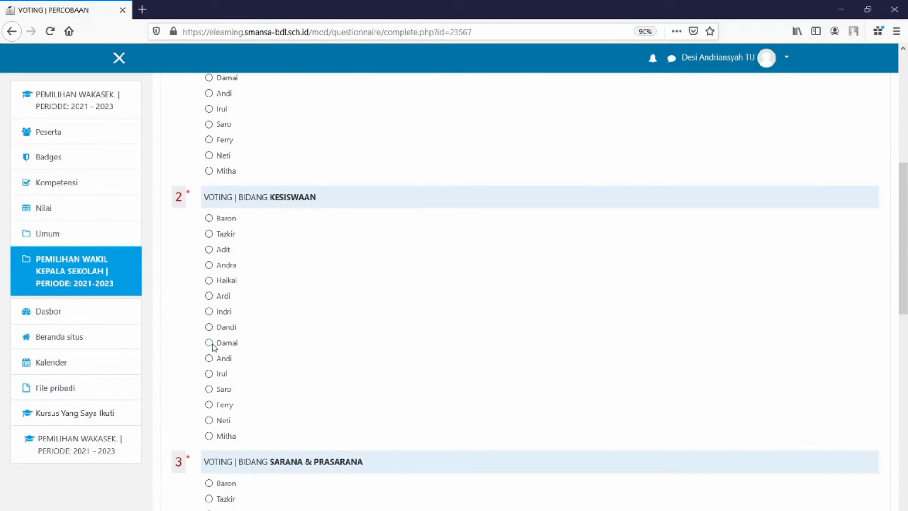
{"action": "scroll", "coordinate": [277, 338], "scroll_direction": "down", "scroll_amount": 6}
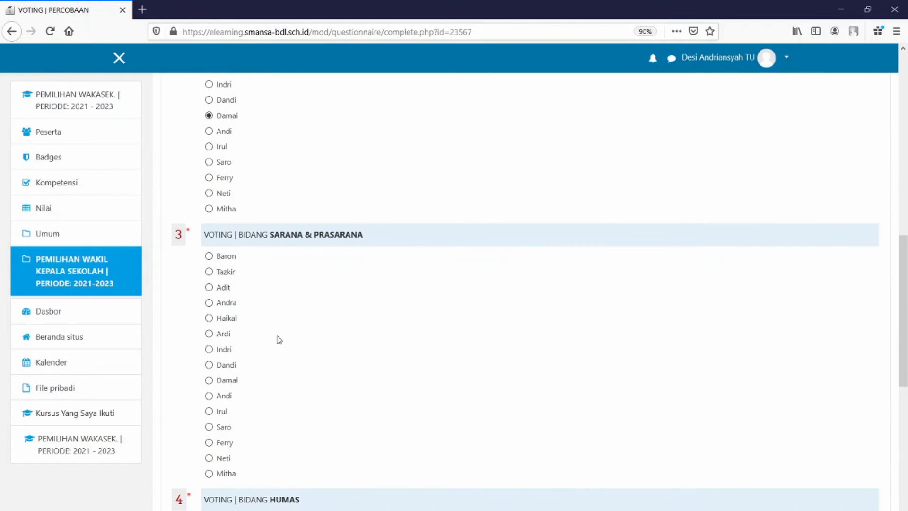
Choose the fourth candidate for BIDANG SARANA & PRASARANA and the fifth candidate for BIDANG HUMAS.
{"action": "scroll", "coordinate": [279, 339], "scroll_direction": "down", "scroll_amount": 3}
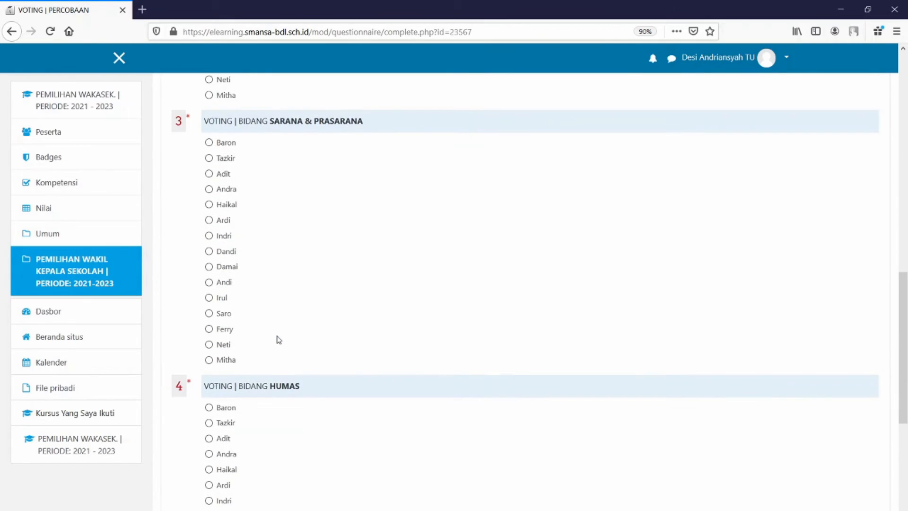
{"action": "left_click", "coordinate": [209, 188]}
{"action": "scroll", "coordinate": [306, 272], "scroll_direction": "down", "scroll_amount": 4}
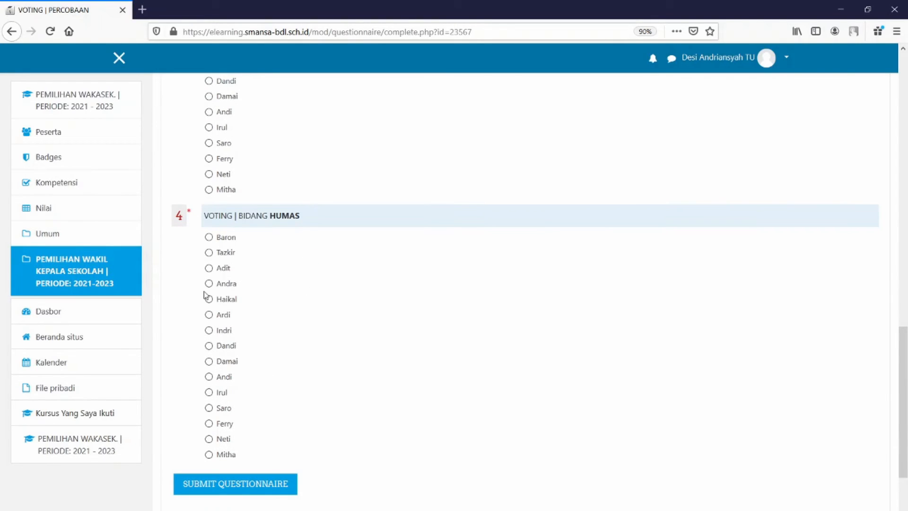
{"action": "left_click", "coordinate": [210, 301]}
Submit the completed trial voting questionnaire and continue to the page with the submitted response.
{"action": "scroll", "coordinate": [462, 312], "scroll_direction": "down", "scroll_amount": 3}
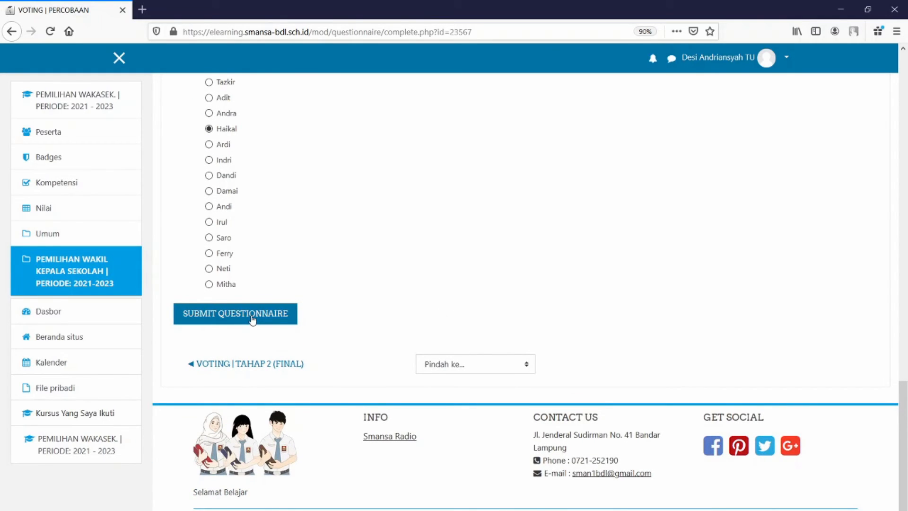
{"action": "left_click", "coordinate": [253, 320]}
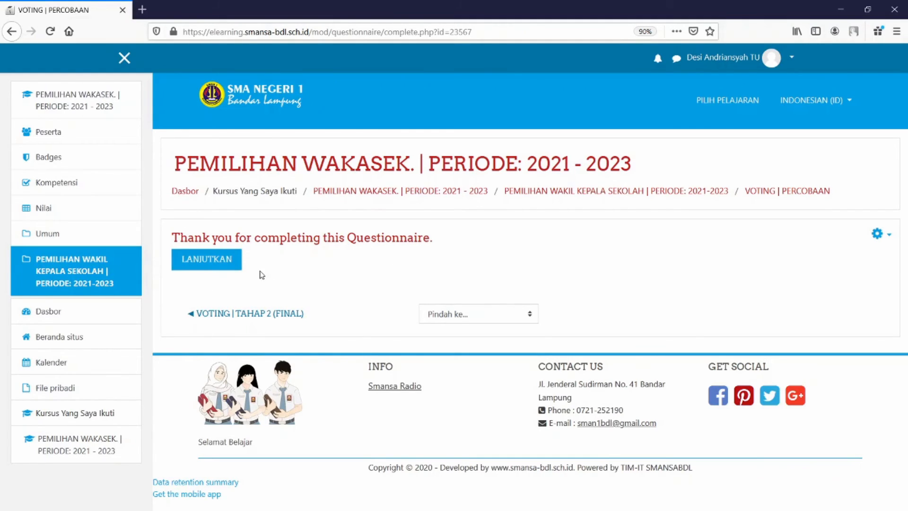
{"action": "left_click", "coordinate": [191, 266]}
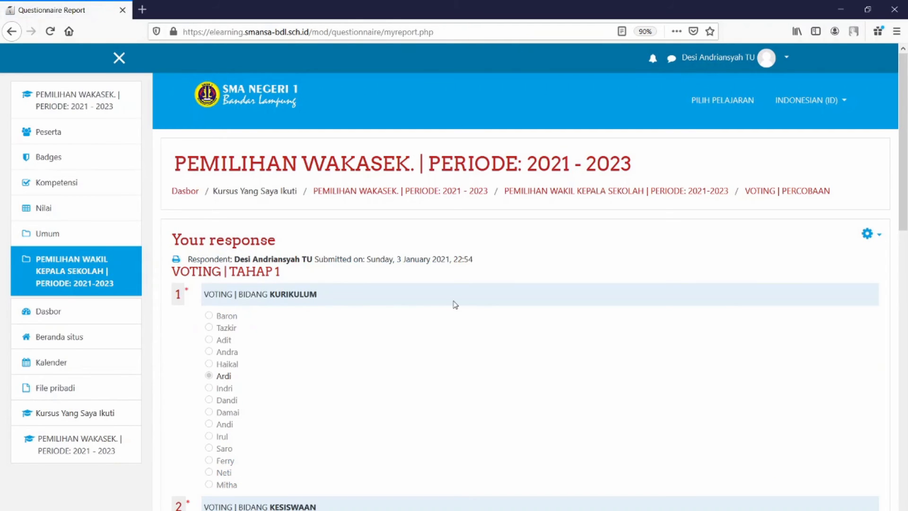
Review the choices recorded in the submitted response for all four voting questions.
{"action": "scroll", "coordinate": [454, 303], "scroll_direction": "down", "scroll_amount": 3}
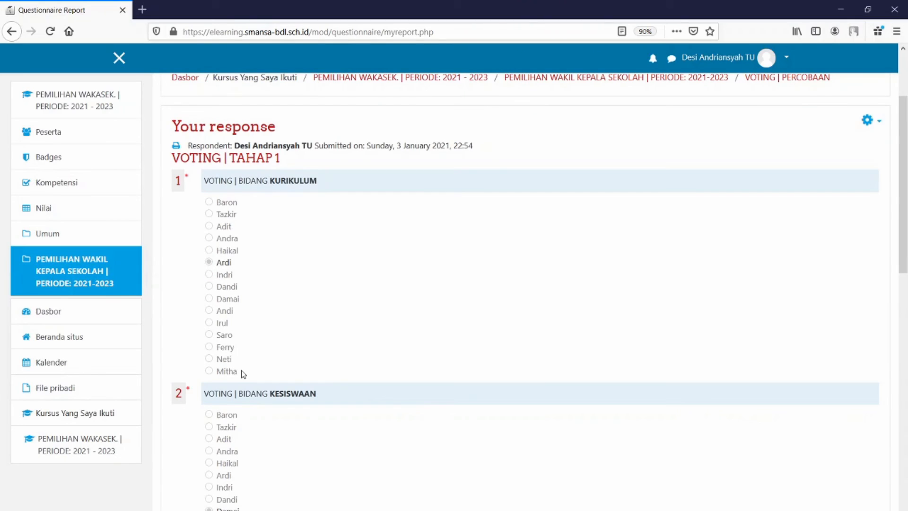
{"action": "scroll", "coordinate": [242, 373], "scroll_direction": "down", "scroll_amount": 4}
{"action": "scroll", "coordinate": [243, 374], "scroll_direction": "down", "scroll_amount": 9}
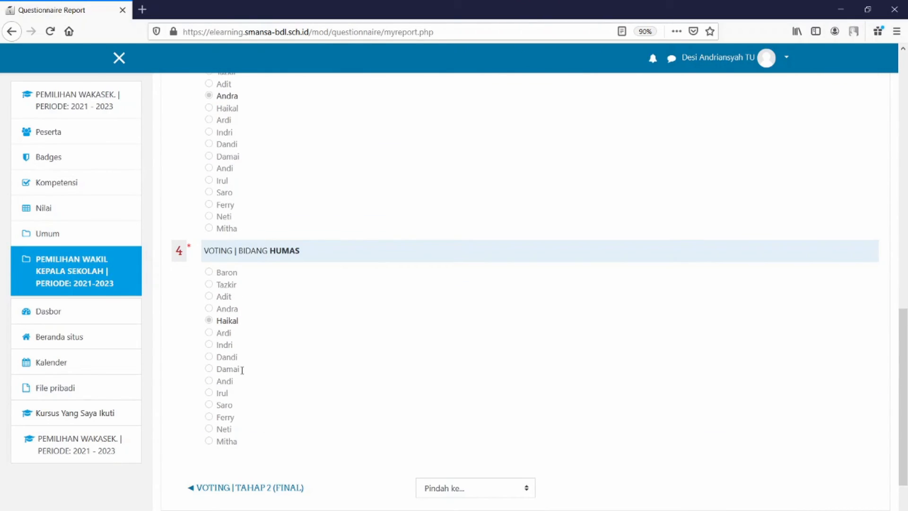
{"action": "scroll", "coordinate": [242, 369], "scroll_direction": "up", "scroll_amount": 9}
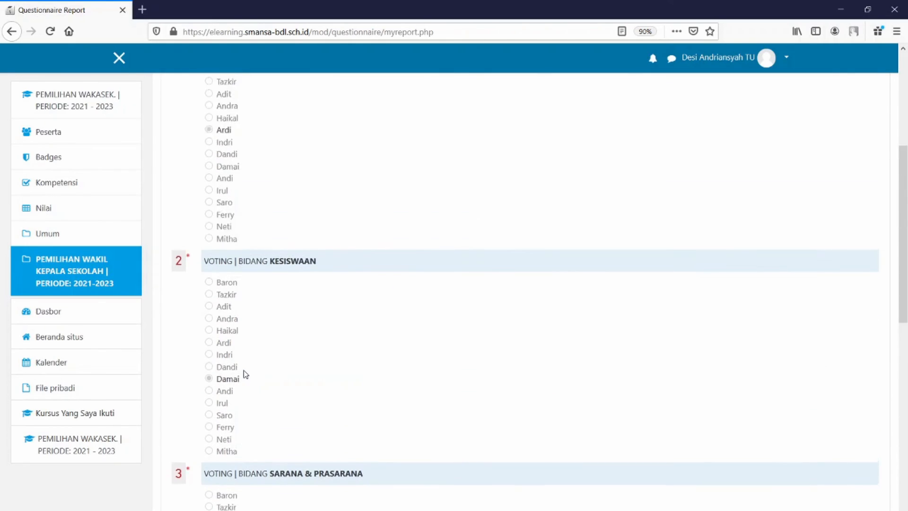
{"action": "scroll", "coordinate": [246, 374], "scroll_direction": "up", "scroll_amount": 6}
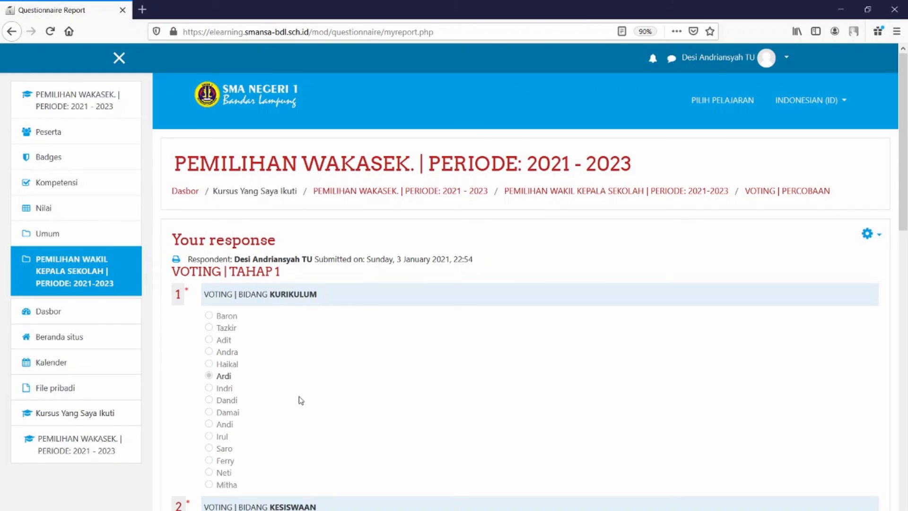
{"action": "scroll", "coordinate": [294, 342], "scroll_direction": "down", "scroll_amount": 2}
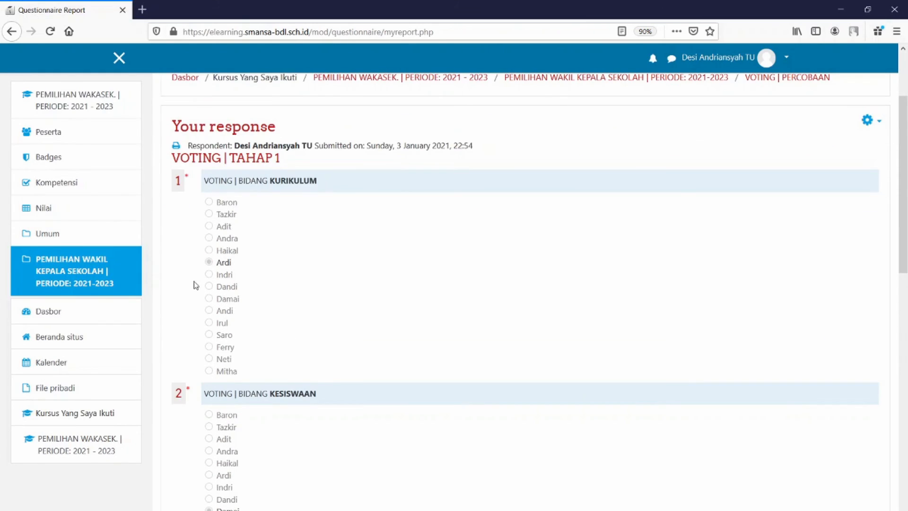